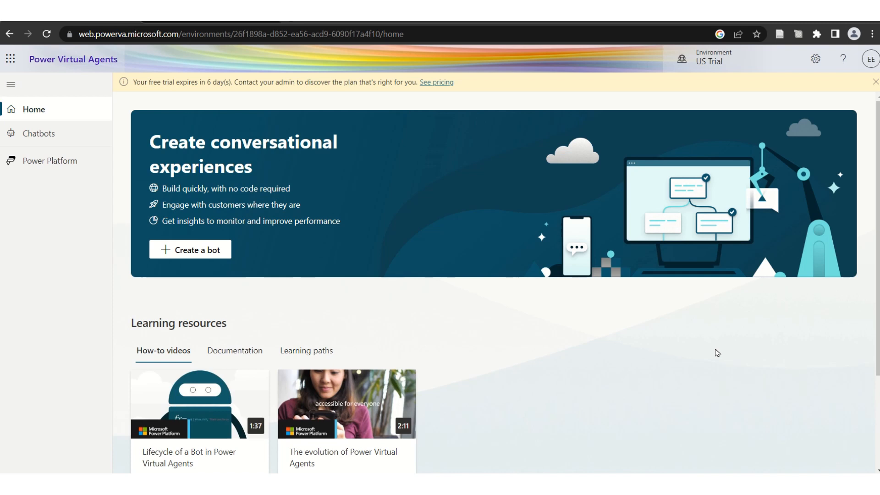
- Create an English-language bot named Bot 2 and go through the new-features introduction to its end
{"action": "left_click", "coordinate": [192, 251]}
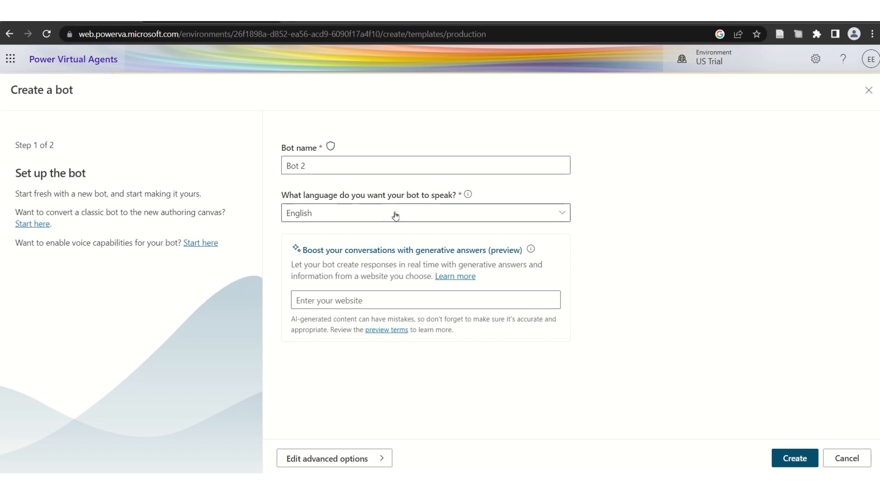
{"action": "left_click", "coordinate": [787, 460]}
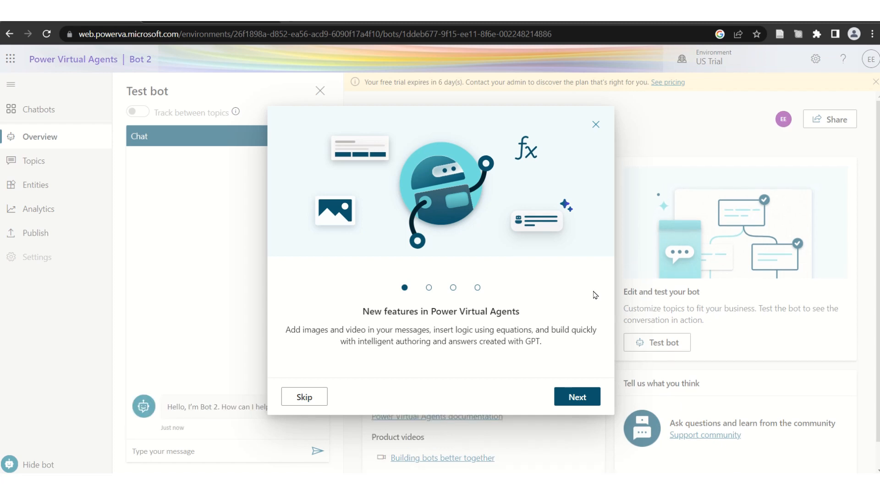
{"action": "left_click", "coordinate": [582, 398]}
{"action": "left_click", "coordinate": [582, 398]}
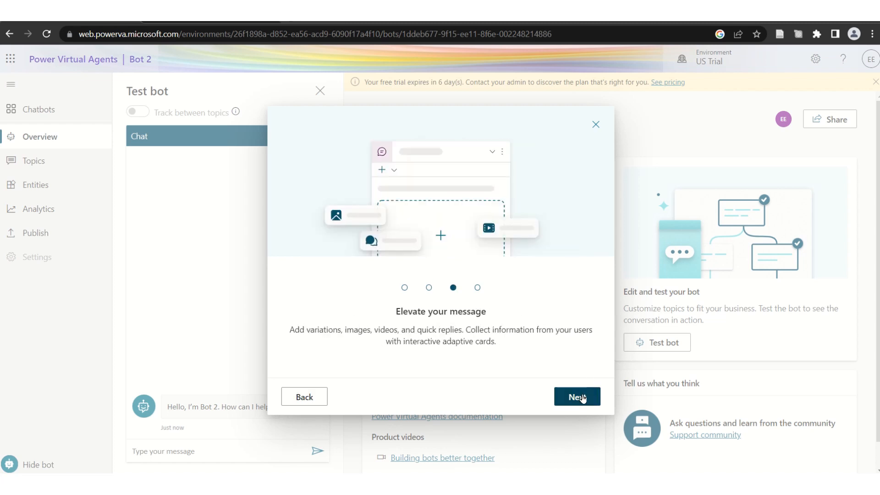
{"action": "left_click", "coordinate": [583, 398]}
{"action": "left_click", "coordinate": [578, 397]}
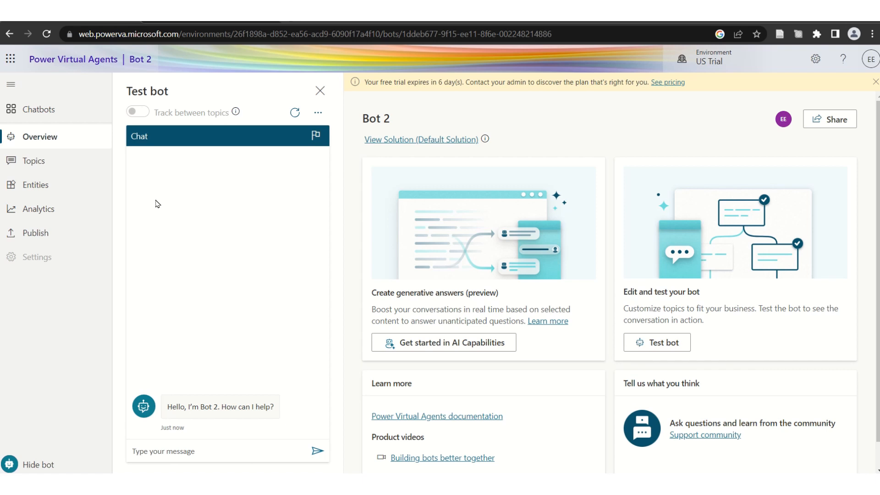
- Start a new custom topic for the bot using the Create with Copilot option
{"action": "left_click", "coordinate": [32, 162]}
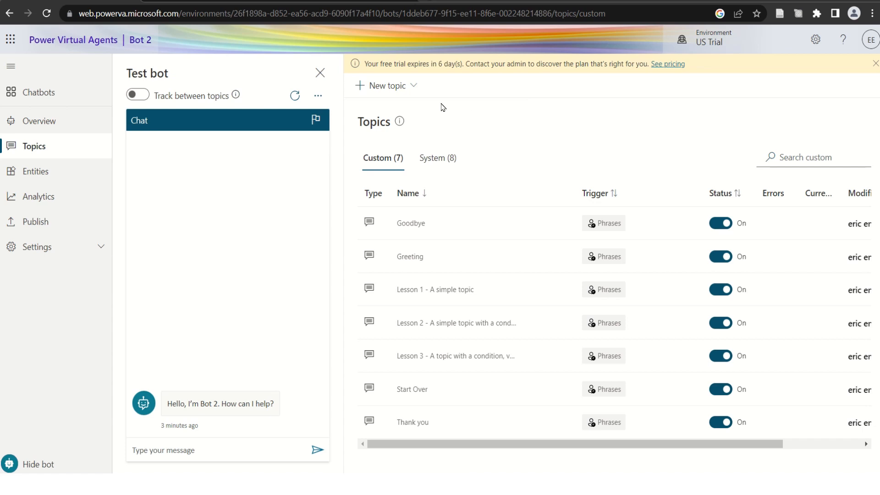
{"action": "left_click", "coordinate": [414, 90]}
{"action": "left_click", "coordinate": [491, 112]}
{"action": "left_click", "coordinate": [414, 87]}
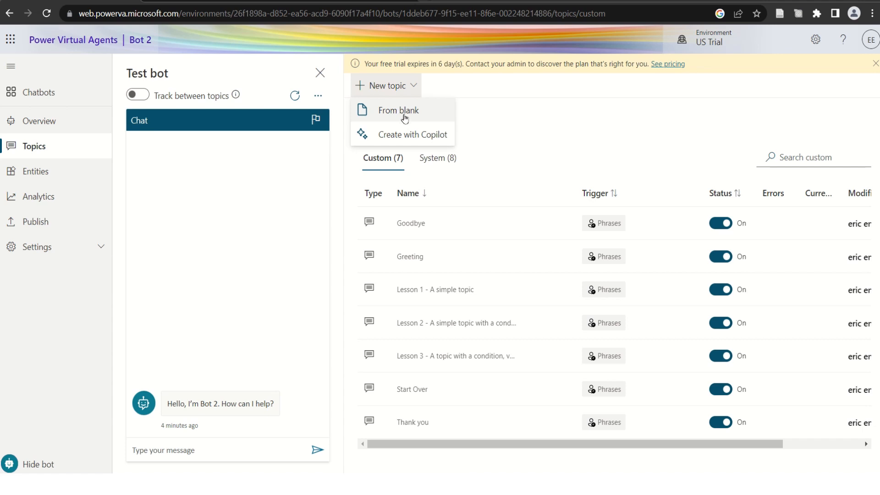
{"action": "left_click", "coordinate": [423, 134]}
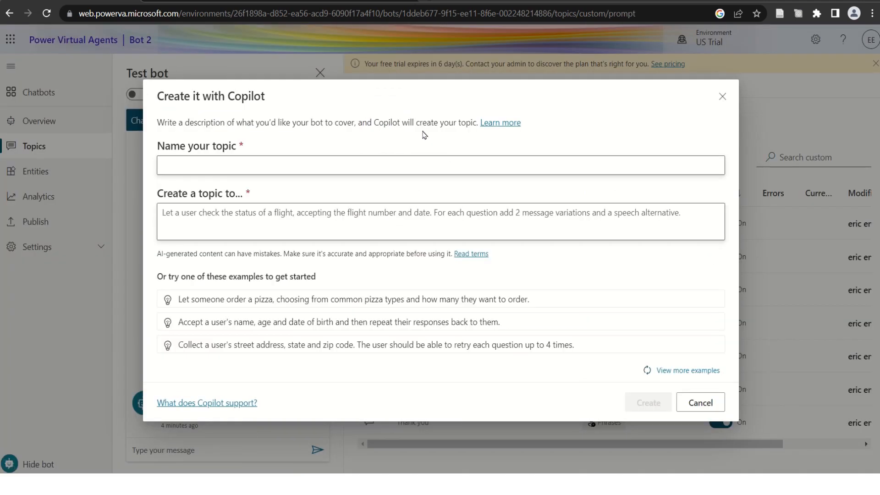
- Name the topic "Answer for Admission requirements"
{"action": "left_click", "coordinate": [258, 165]}
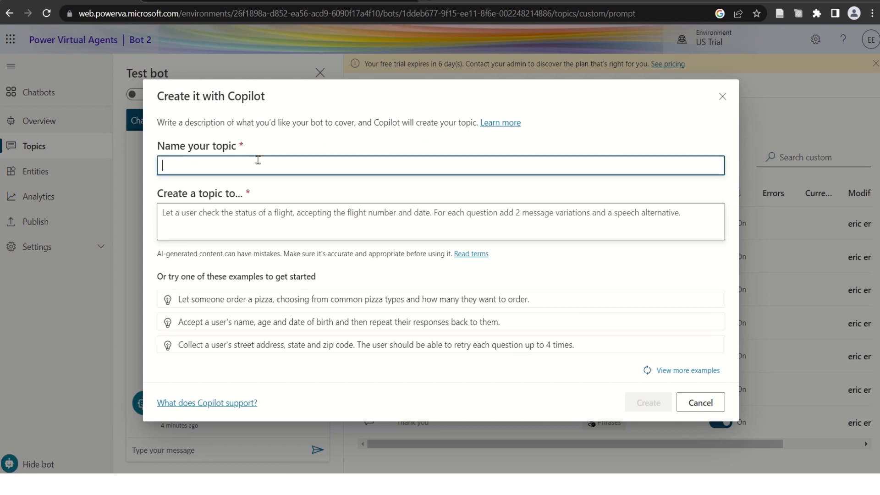
{"action": "key", "text": "Caps_Lock"}
{"action": "type", "text": "A"}
{"action": "key", "text": "Caps_Lock"}
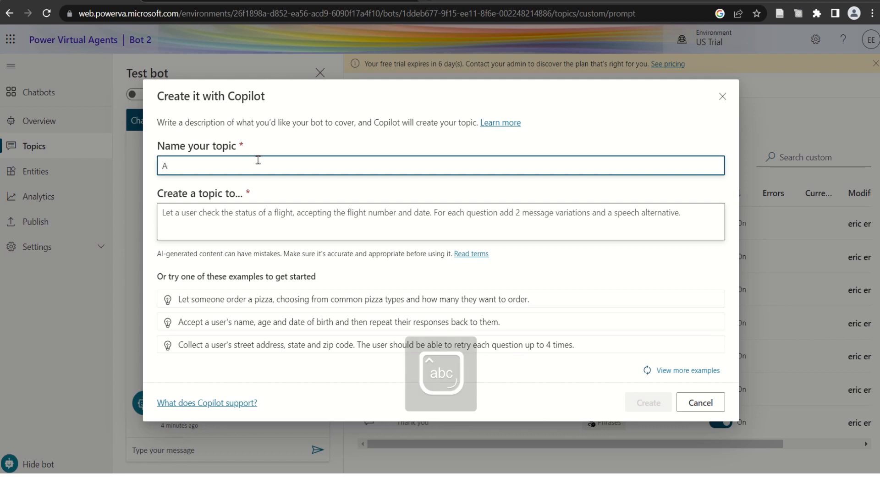
{"action": "type", "text": "nswer for"}
{"action": "key", "text": "Caps_Lock"}
{"action": "type", "text": "A"}
{"action": "key", "text": "Caps_Lock"}
{"action": "type", "text": "dmission re"}
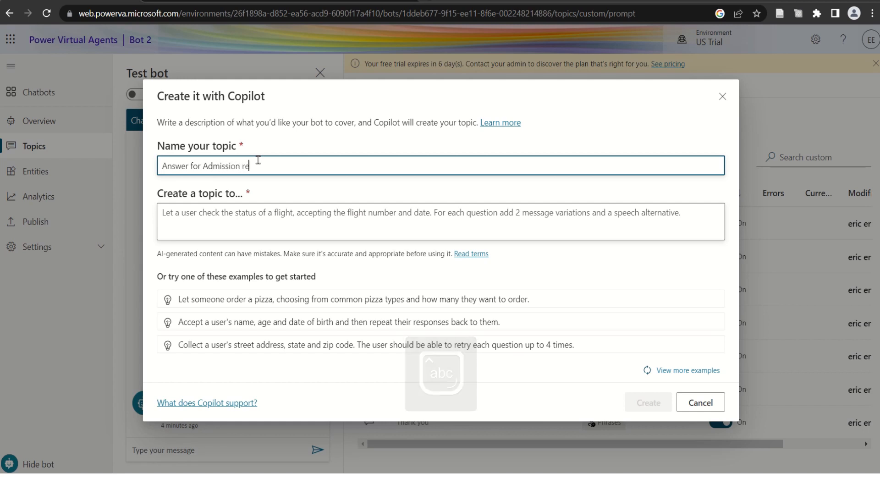
{"action": "type", "text": "quirements"}
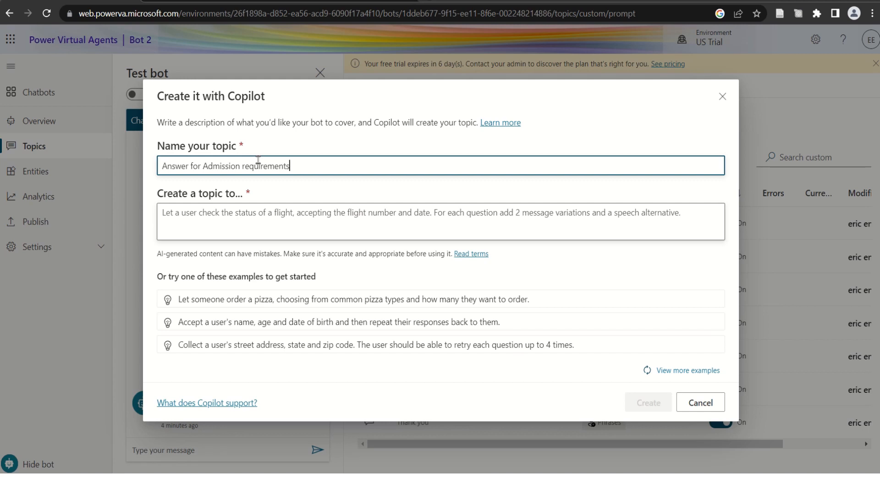
- Describe the topic as "This to provide answers for potential students on the grades required to be admitted" and create it
{"action": "left_click", "coordinate": [239, 230]}
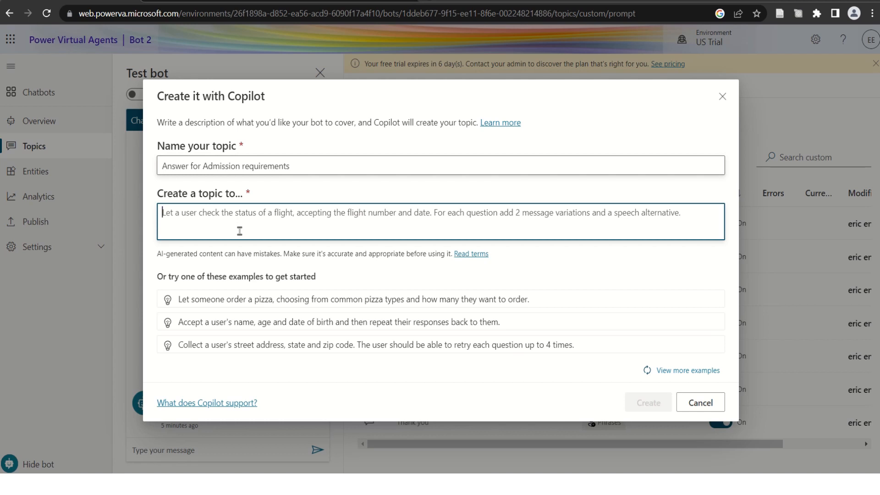
{"action": "key", "text": "Caps_Lock"}
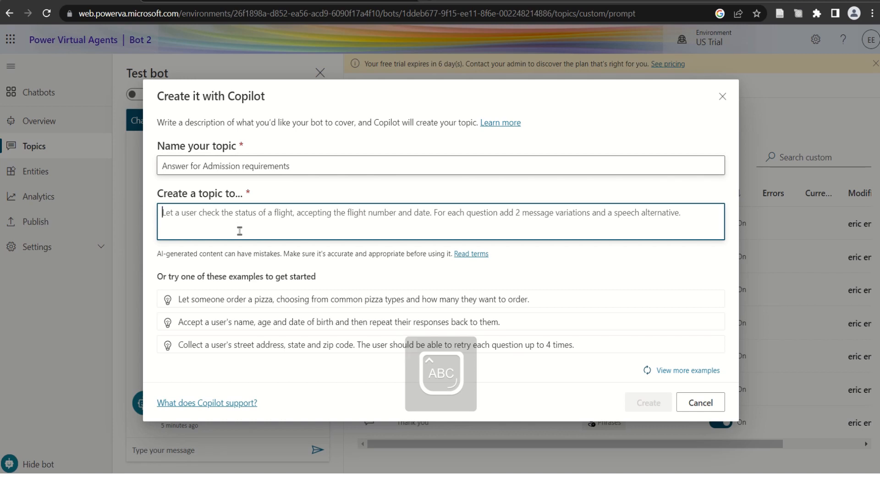
{"action": "type", "text": "T"}
{"action": "key", "text": "Caps_Lock"}
{"action": "type", "text": "hi"}
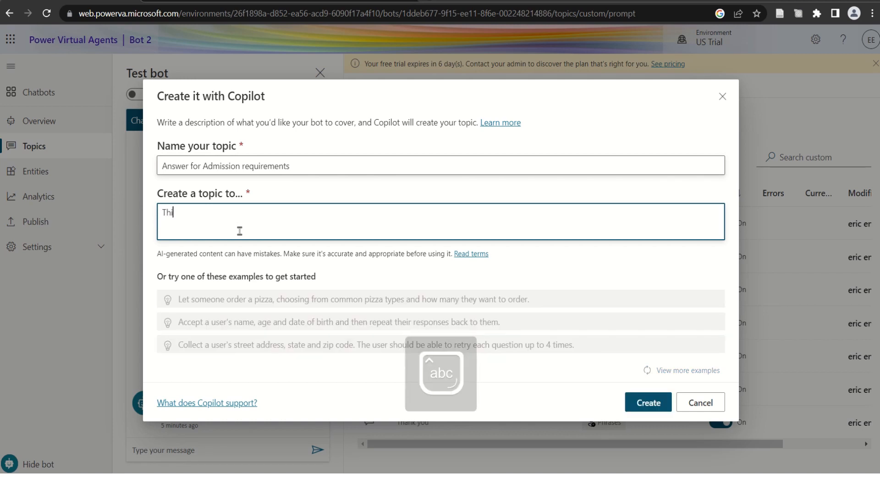
{"action": "type", "text": "s to provide anser"}
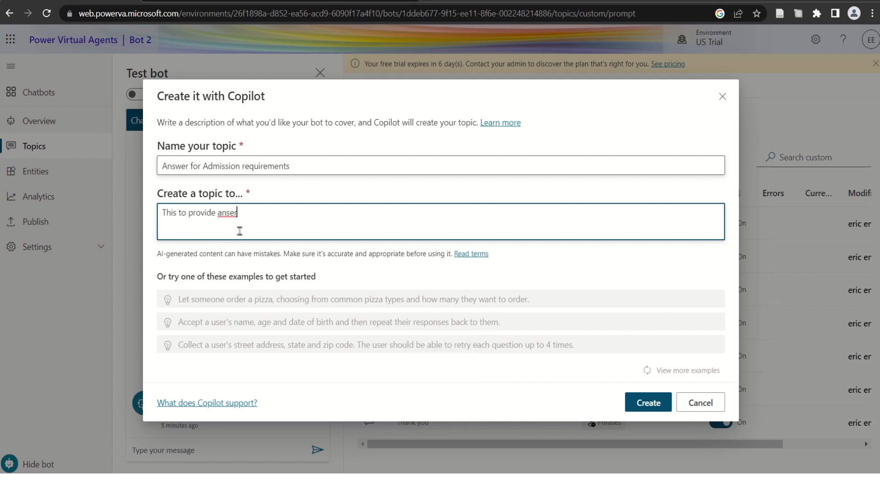
{"action": "key", "text": "BackSpace"}
{"action": "key", "text": "BackSpace"}
{"action": "type", "text": "wers for potential stud"}
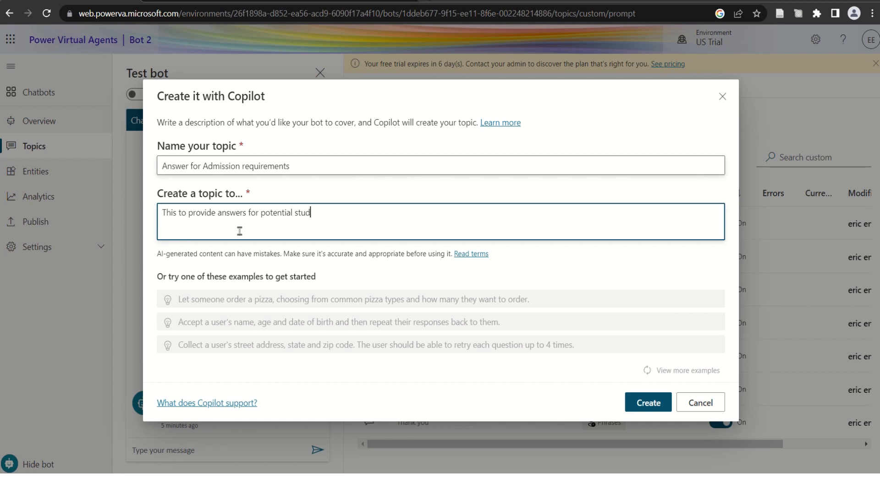
{"action": "type", "text": "ents on the grades required t"}
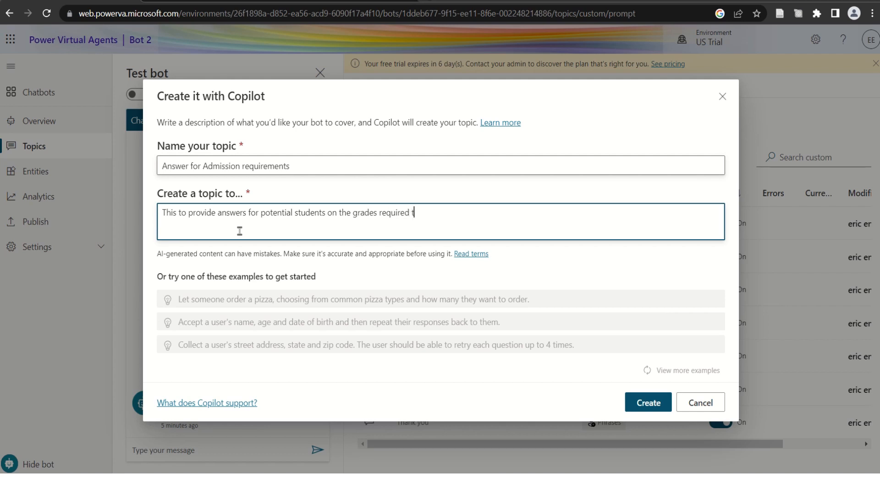
{"action": "type", "text": "o be admitted"}
{"action": "key", "text": "ctrl+a"}
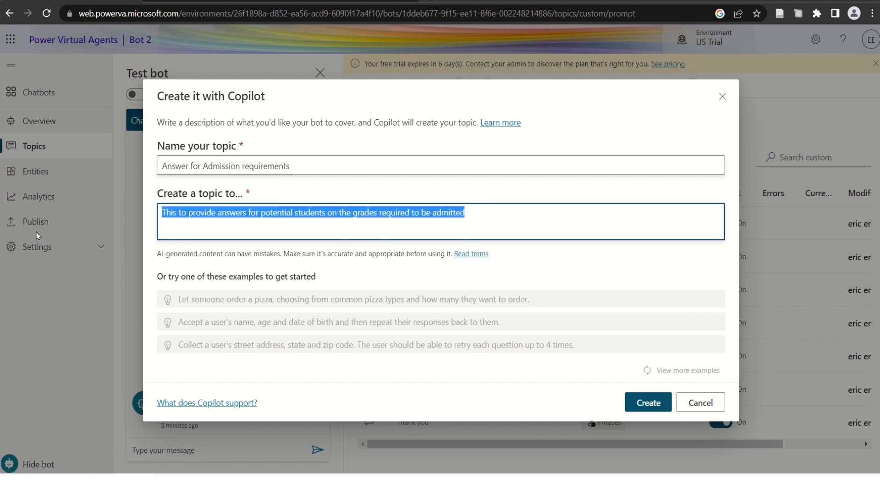
{"action": "left_click", "coordinate": [508, 217]}
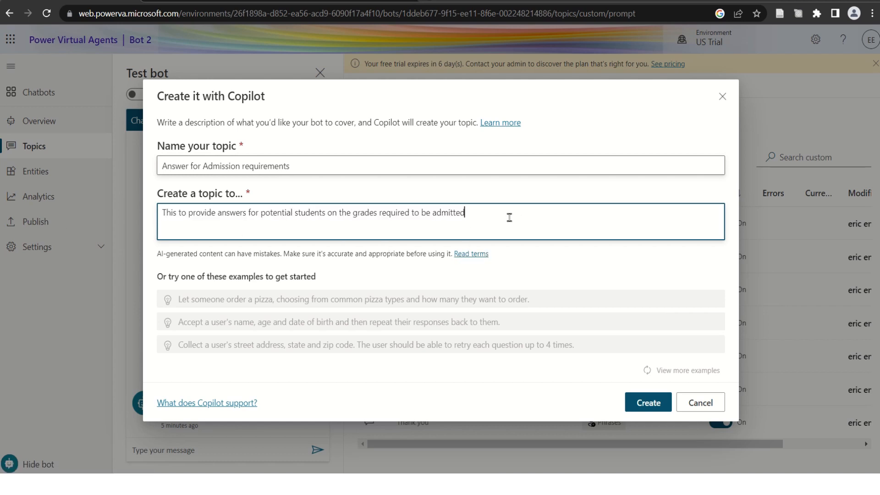
{"action": "left_click", "coordinate": [649, 403]}
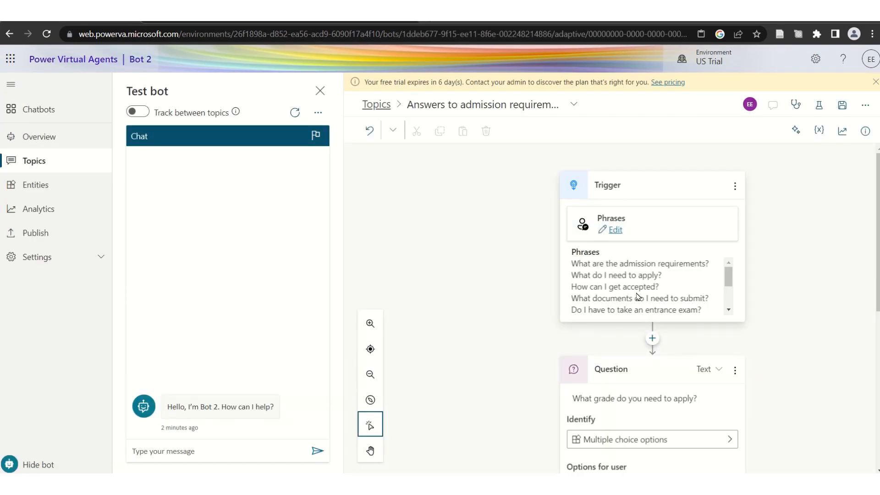
- Examine the generated topic's flow from trigger to closing message, including the full list of trigger phrases
{"action": "scroll", "coordinate": [638, 297], "scroll_direction": "down", "scroll_amount": 3}
{"action": "scroll", "coordinate": [640, 187], "scroll_direction": "down", "scroll_amount": 3}
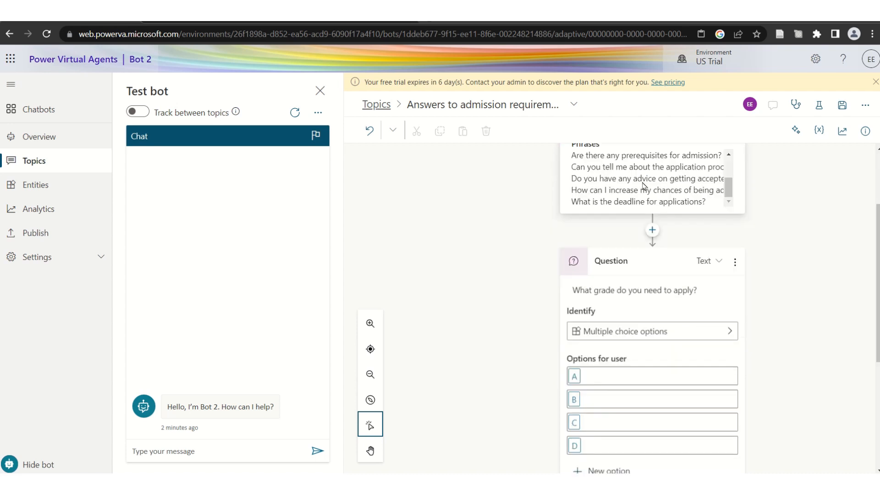
{"action": "scroll", "coordinate": [653, 280], "scroll_direction": "down", "scroll_amount": 4}
{"action": "scroll", "coordinate": [653, 281], "scroll_direction": "up", "scroll_amount": 4}
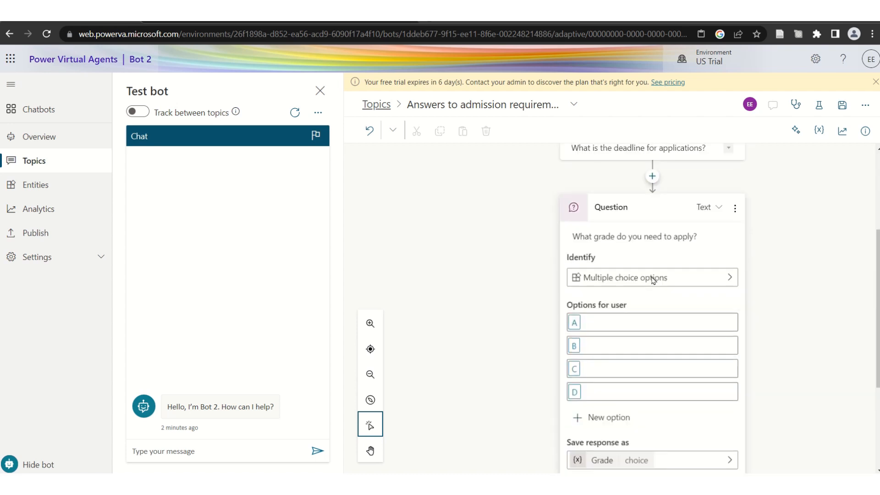
{"action": "scroll", "coordinate": [652, 281], "scroll_direction": "up", "scroll_amount": 2}
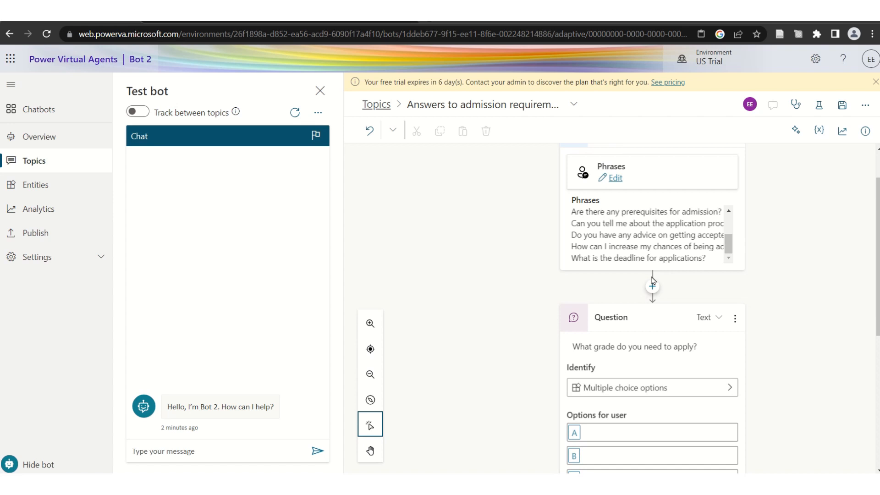
{"action": "scroll", "coordinate": [653, 280], "scroll_direction": "down", "scroll_amount": 6}
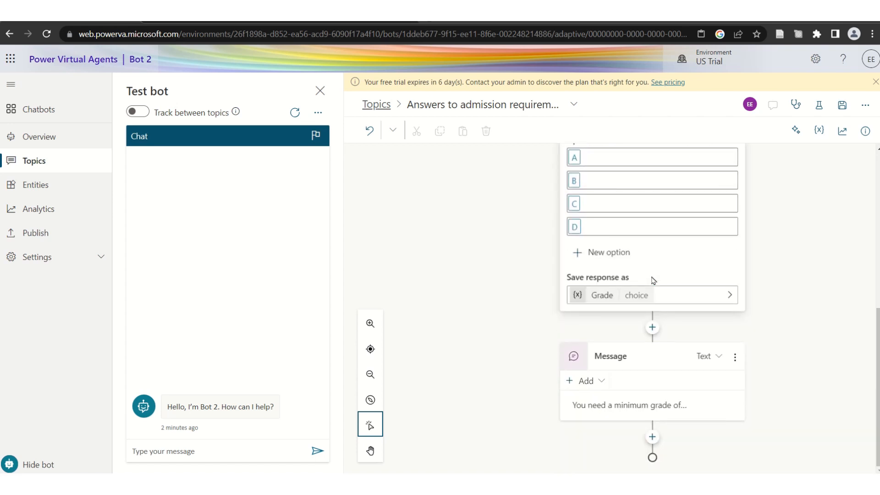
{"action": "scroll", "coordinate": [653, 281], "scroll_direction": "up", "scroll_amount": 6}
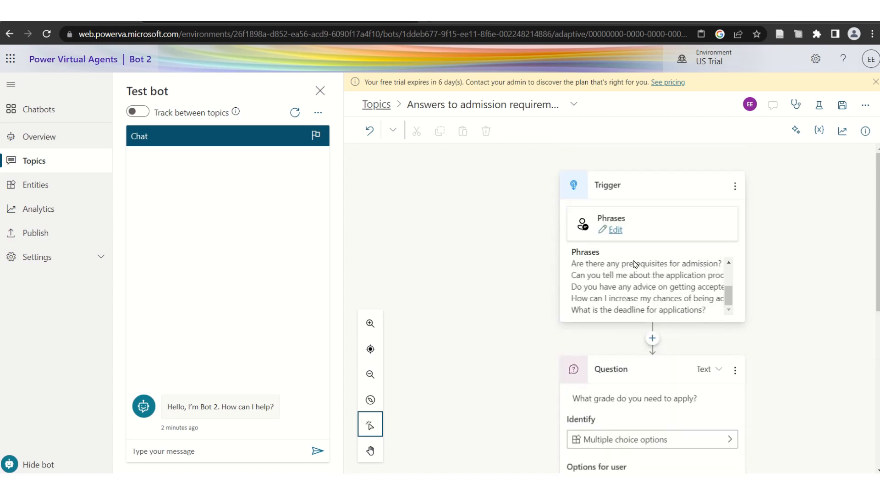
{"action": "left_click", "coordinate": [614, 231]}
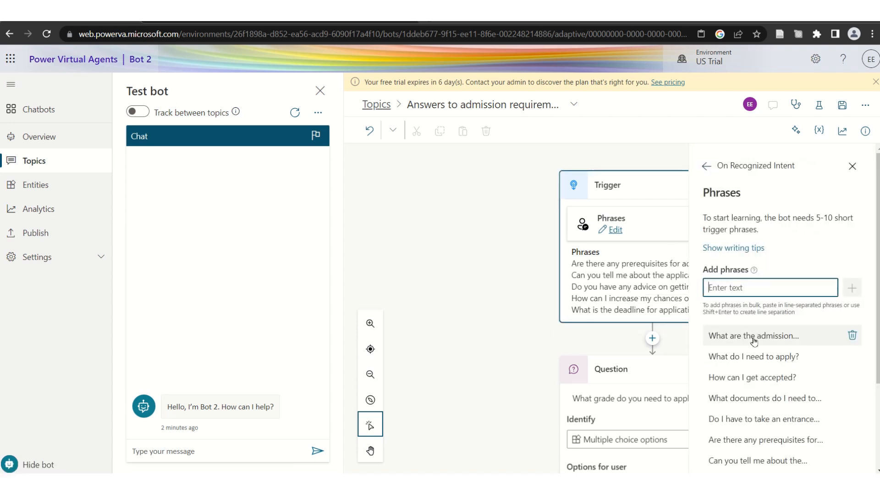
{"action": "scroll", "coordinate": [756, 335], "scroll_direction": "down", "scroll_amount": 3}
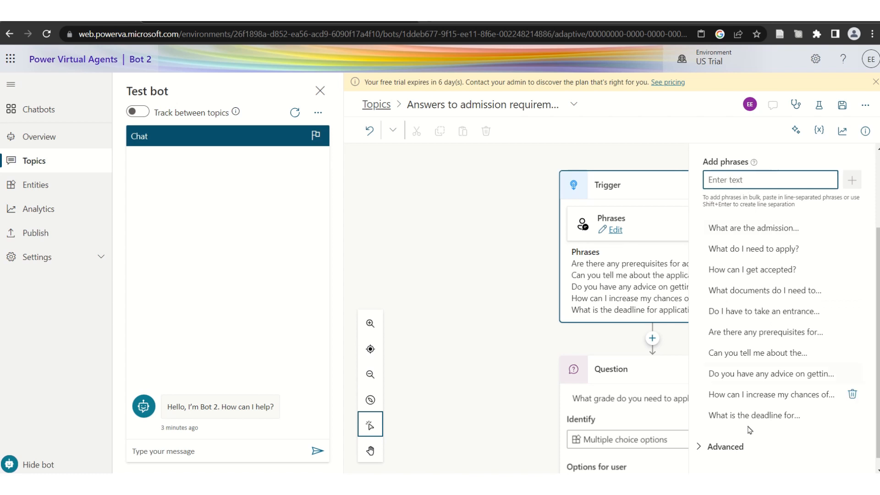
- Examine Copilot's editing options, the nodes it added and its example prompts, close them and look over the topic flow again
{"action": "left_click", "coordinate": [795, 132]}
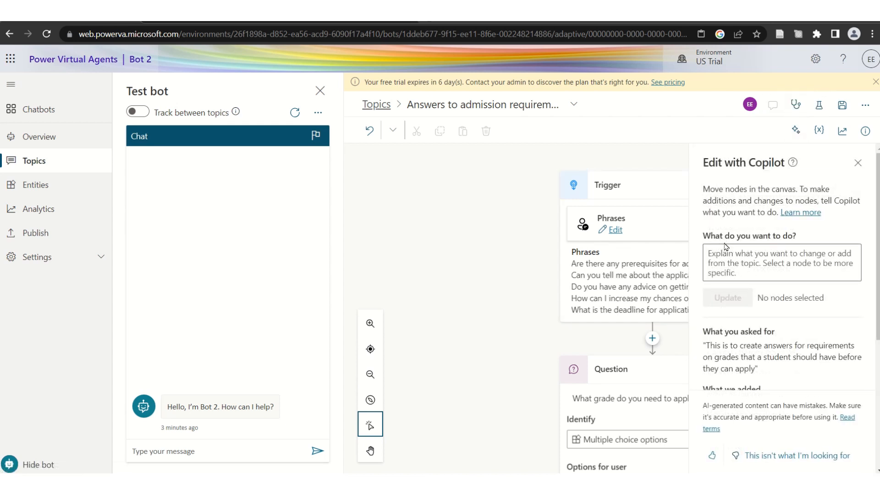
{"action": "left_click", "coordinate": [726, 267]}
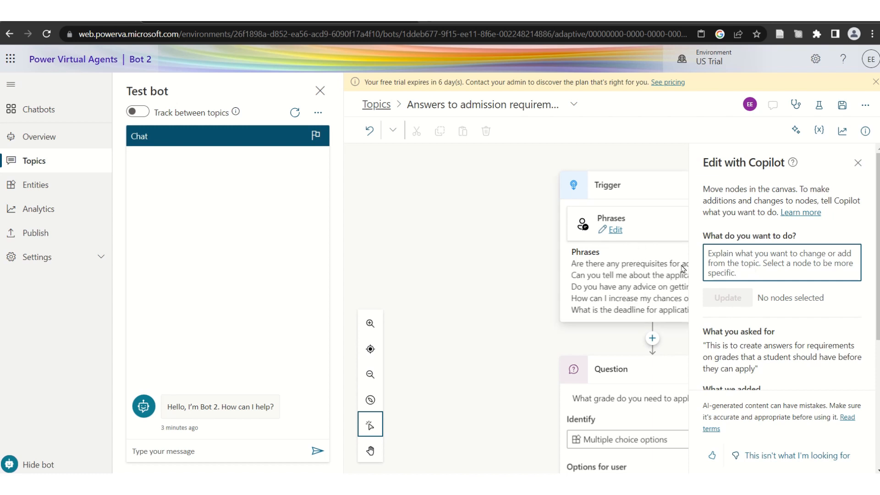
{"action": "scroll", "coordinate": [789, 392], "scroll_direction": "down", "scroll_amount": 3}
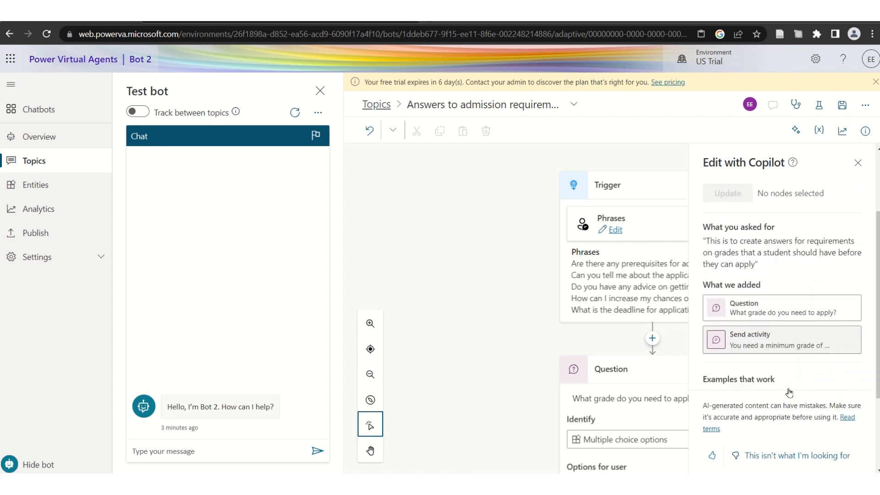
{"action": "scroll", "coordinate": [789, 392], "scroll_direction": "down", "scroll_amount": 2}
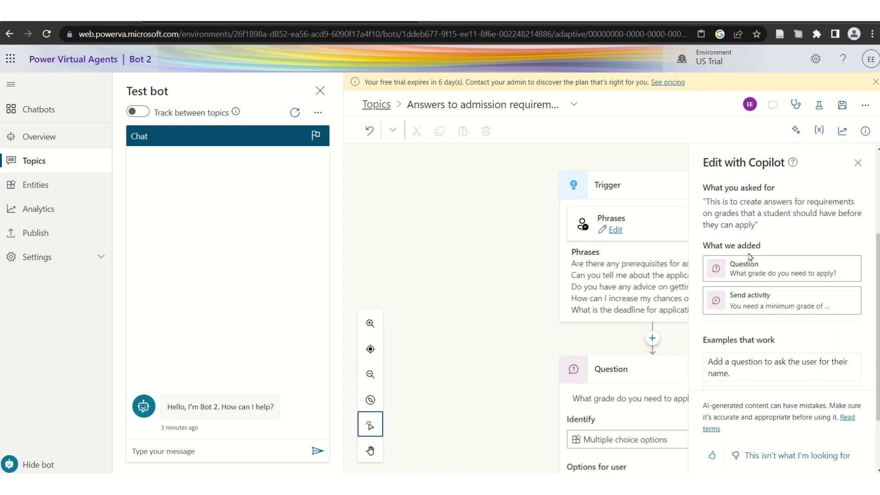
{"action": "scroll", "coordinate": [750, 256], "scroll_direction": "down", "scroll_amount": 1}
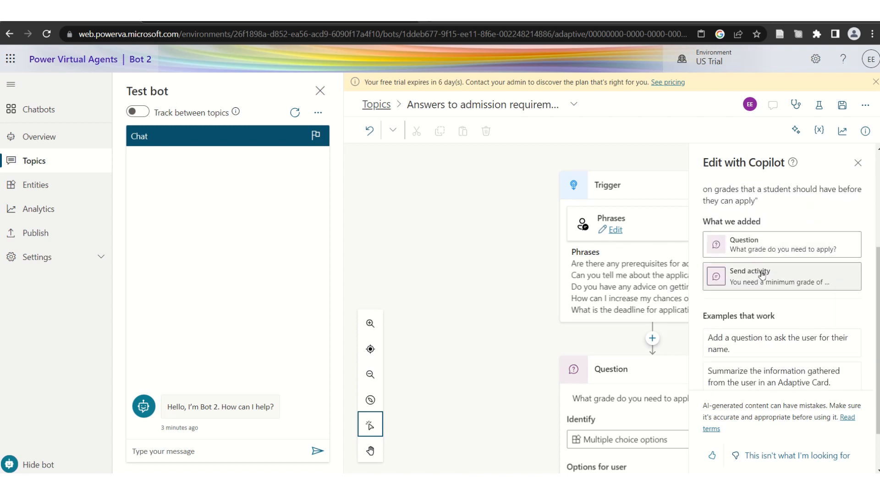
{"action": "scroll", "coordinate": [762, 275], "scroll_direction": "down", "scroll_amount": 2}
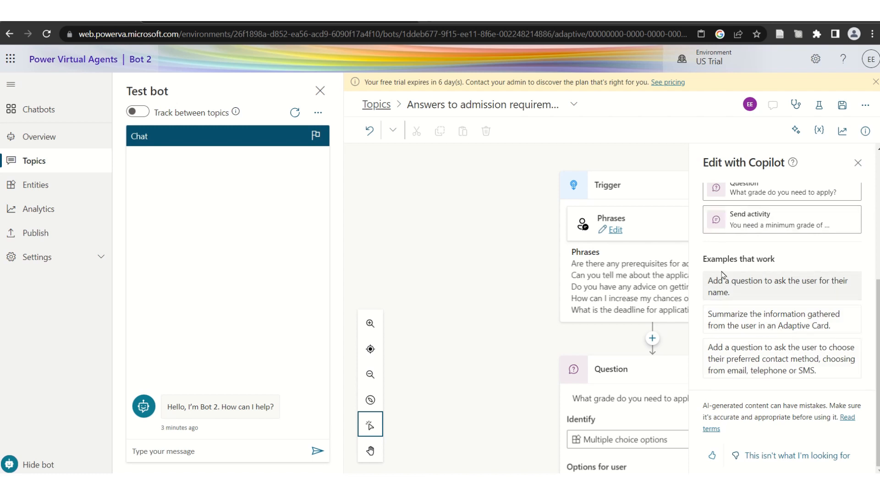
{"action": "left_click", "coordinate": [858, 164]}
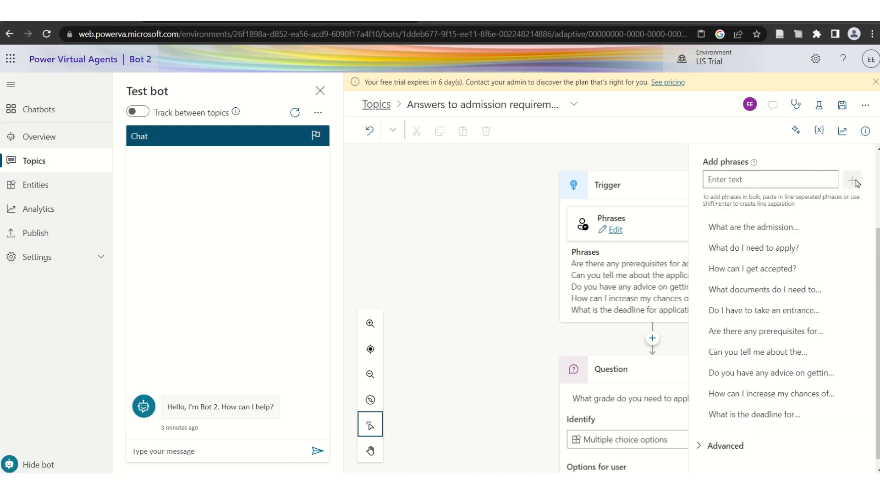
{"action": "left_click", "coordinate": [499, 167]}
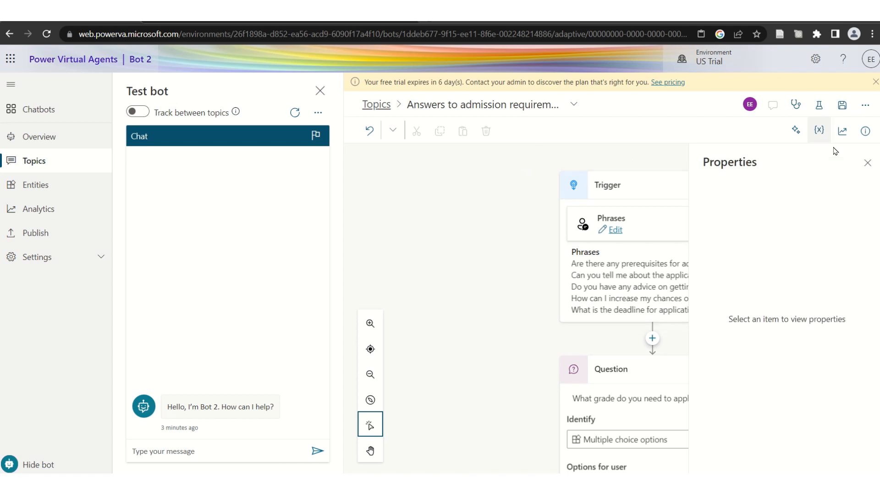
{"action": "left_click", "coordinate": [867, 163]}
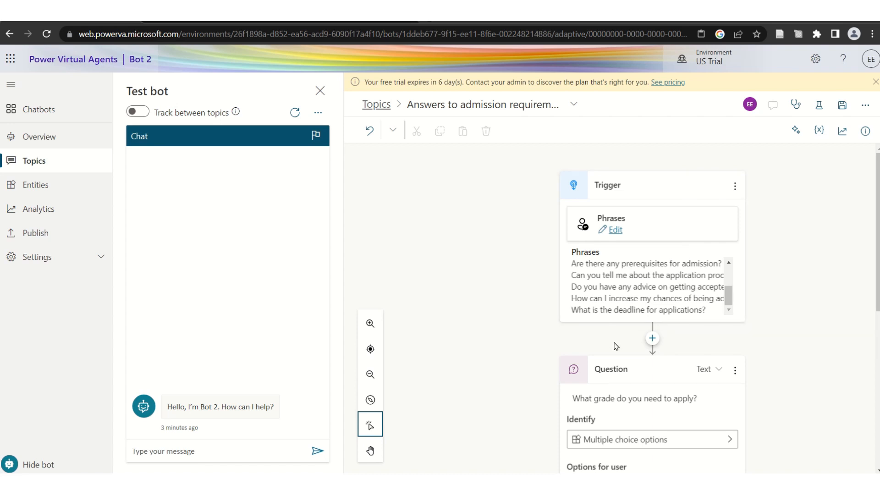
{"action": "scroll", "coordinate": [615, 344], "scroll_direction": "down", "scroll_amount": 4}
{"action": "scroll", "coordinate": [615, 346], "scroll_direction": "down", "scroll_amount": 2}
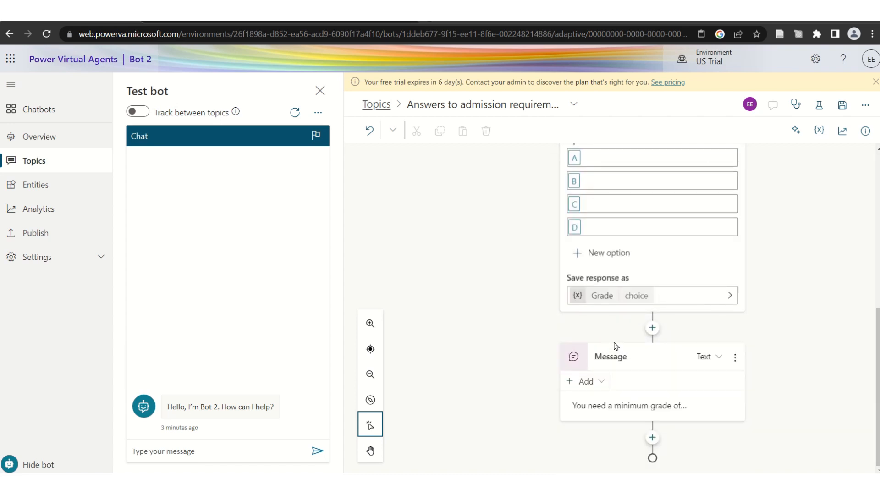
{"action": "scroll", "coordinate": [615, 346], "scroll_direction": "up", "scroll_amount": 6}
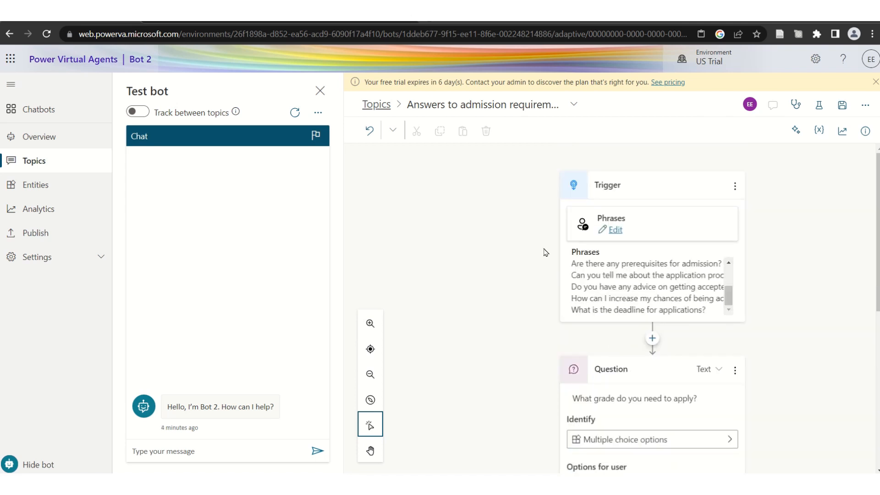